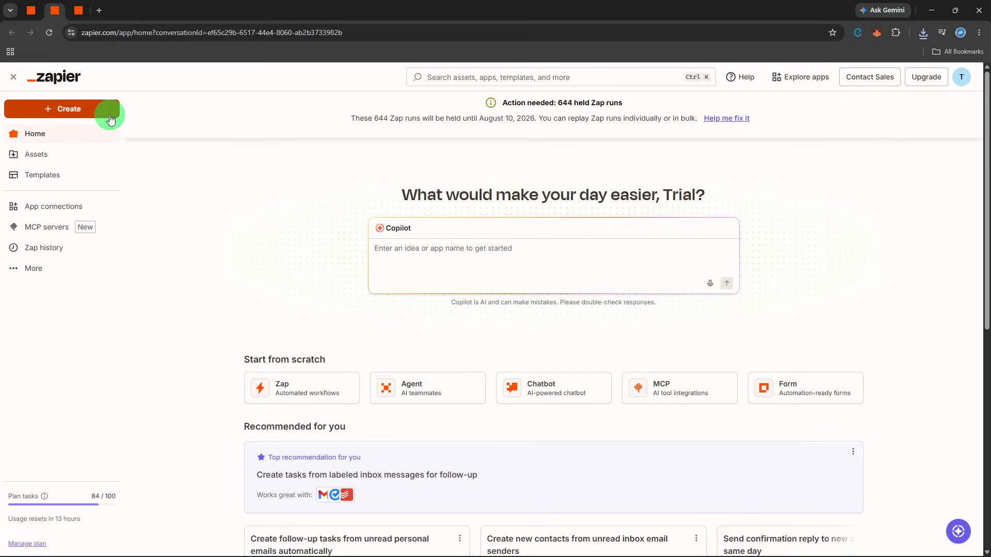
# Create a new Zap workflow and choose Typeform as the trigger app.
pyautogui.click(110, 115)
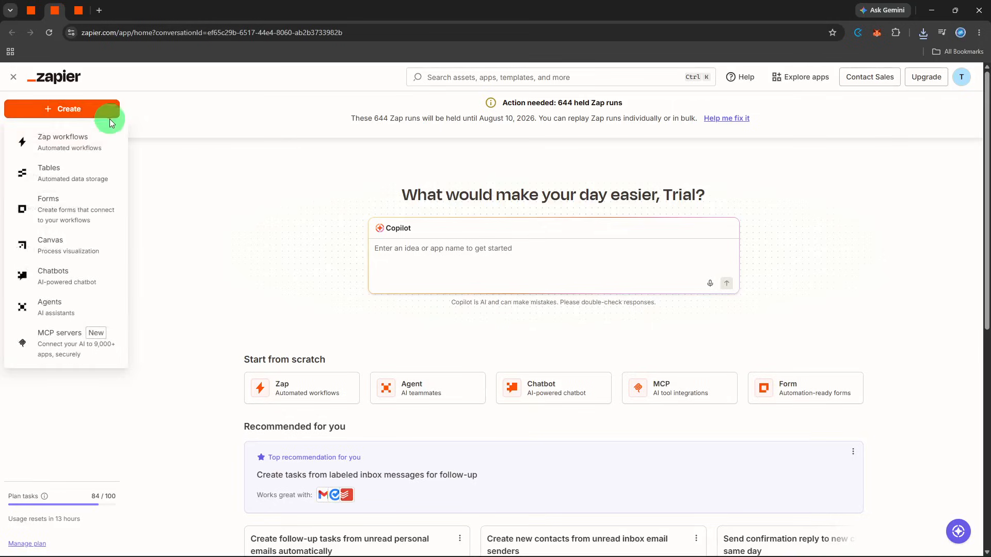
pyautogui.click(103, 139)
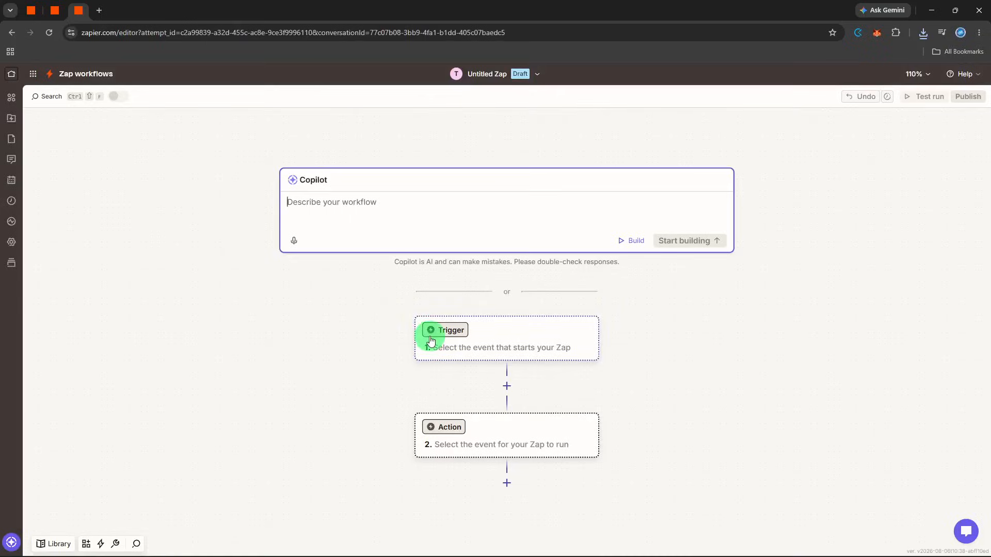
pyautogui.click(431, 341)
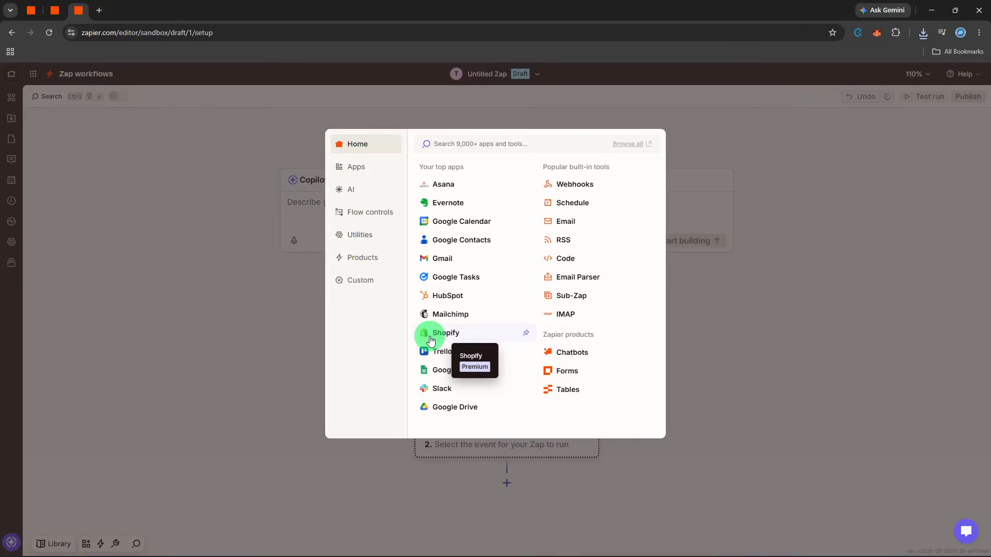
pyautogui.write('typeform')
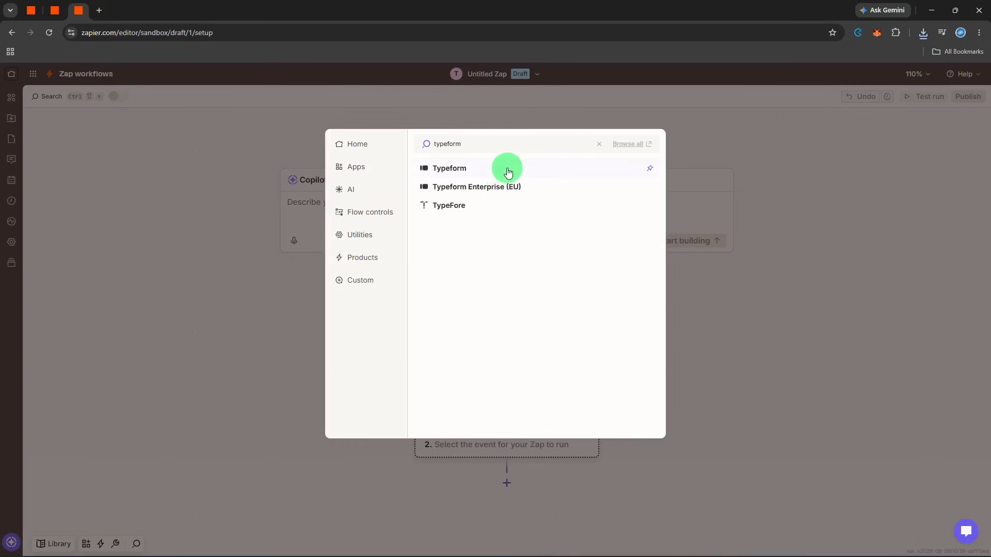
pyautogui.click(509, 171)
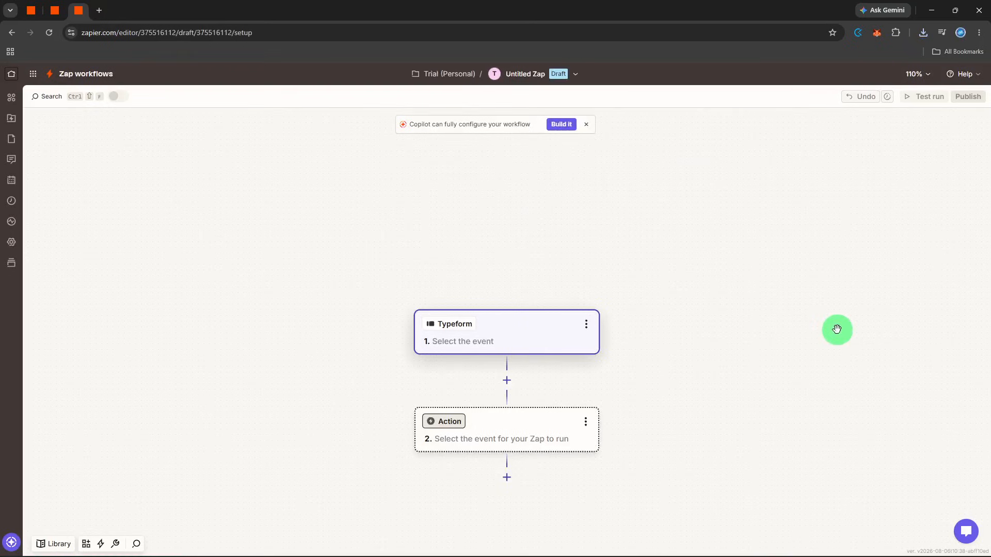
# Set the Typeform trigger event to New Entry and proceed to its configuration.
pyautogui.click(854, 235)
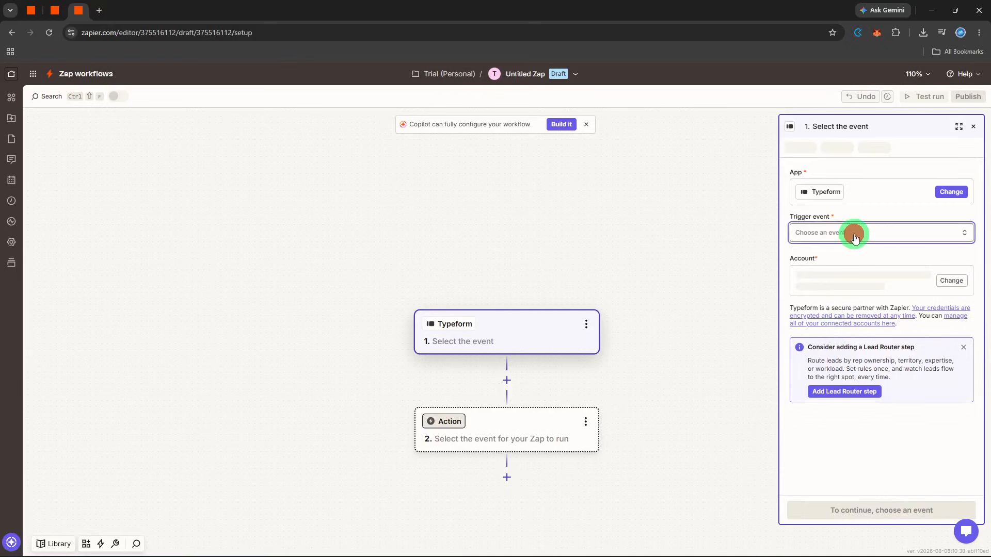
pyautogui.click(656, 353)
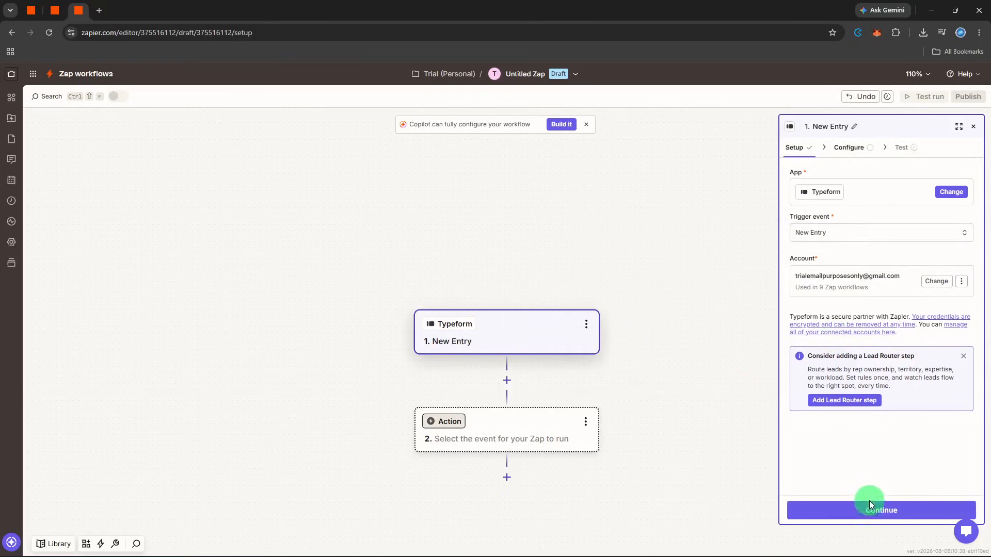
pyautogui.click(869, 508)
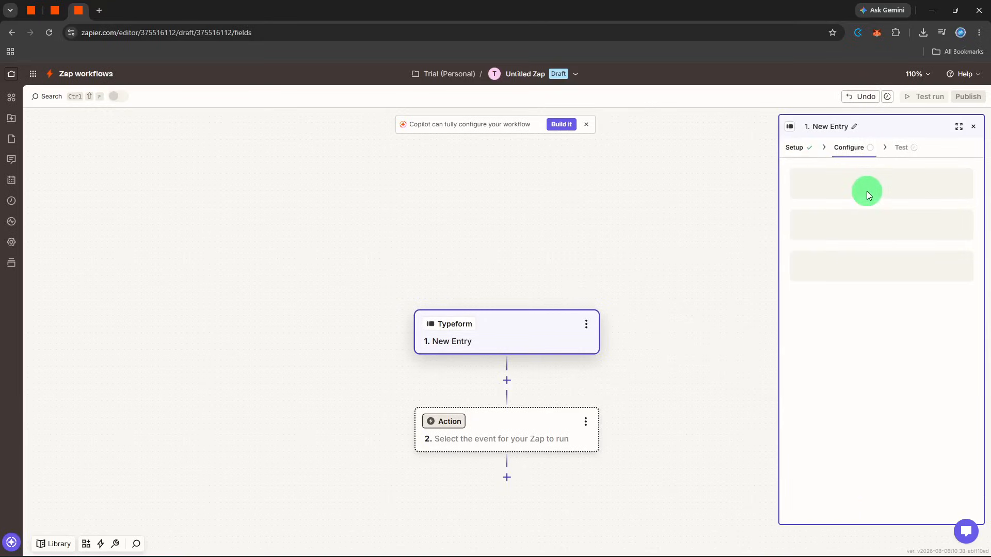
# Choose "New form" as the form for the Typeform trigger and test the trigger.
pyautogui.click(867, 194)
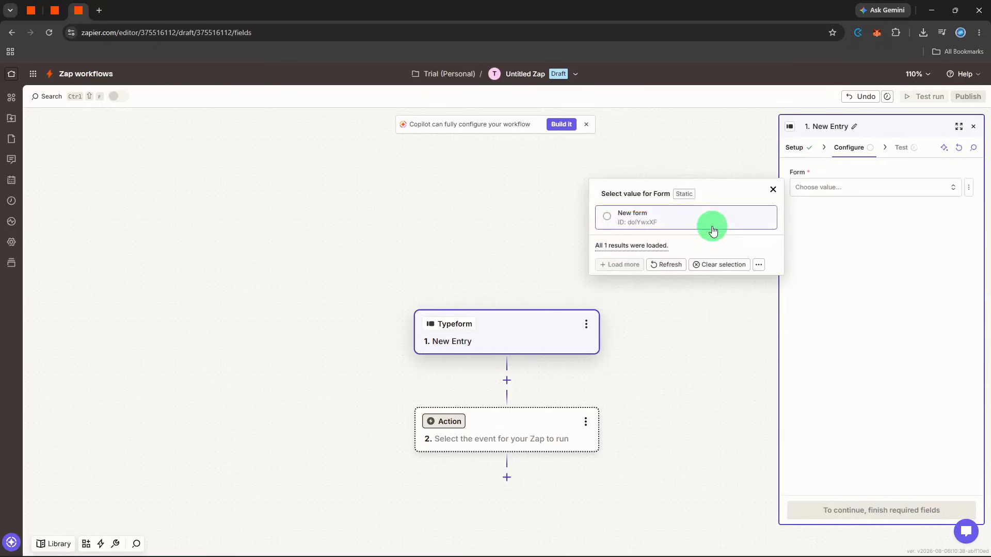
pyautogui.click(711, 225)
pyautogui.click(905, 510)
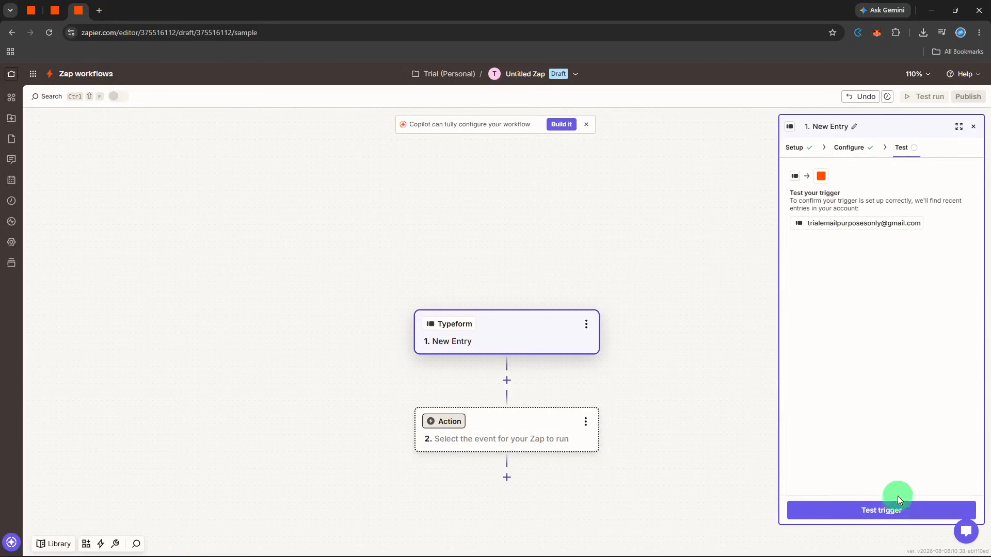
pyautogui.click(894, 510)
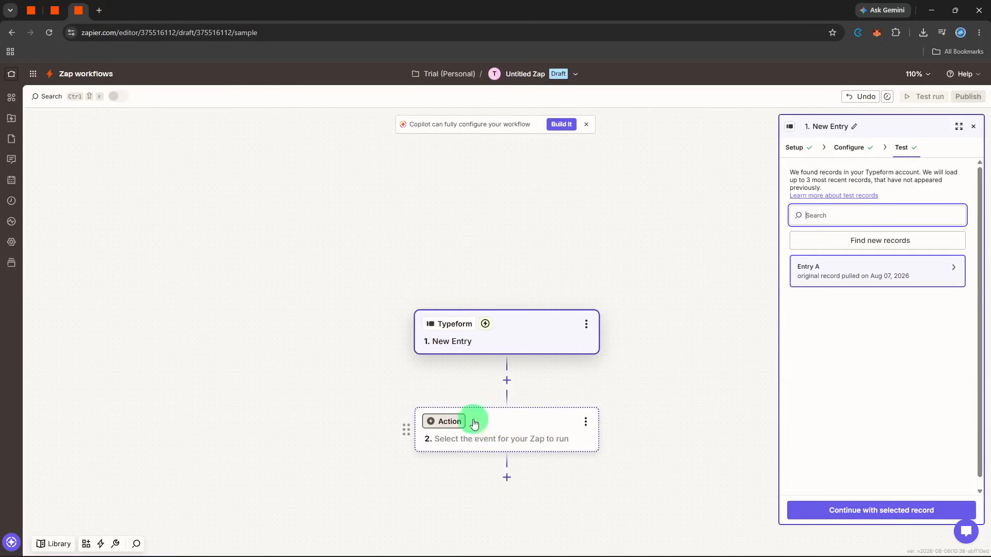
# Find Paths and add it as the second step to split the workflow into branches.
pyautogui.click(454, 422)
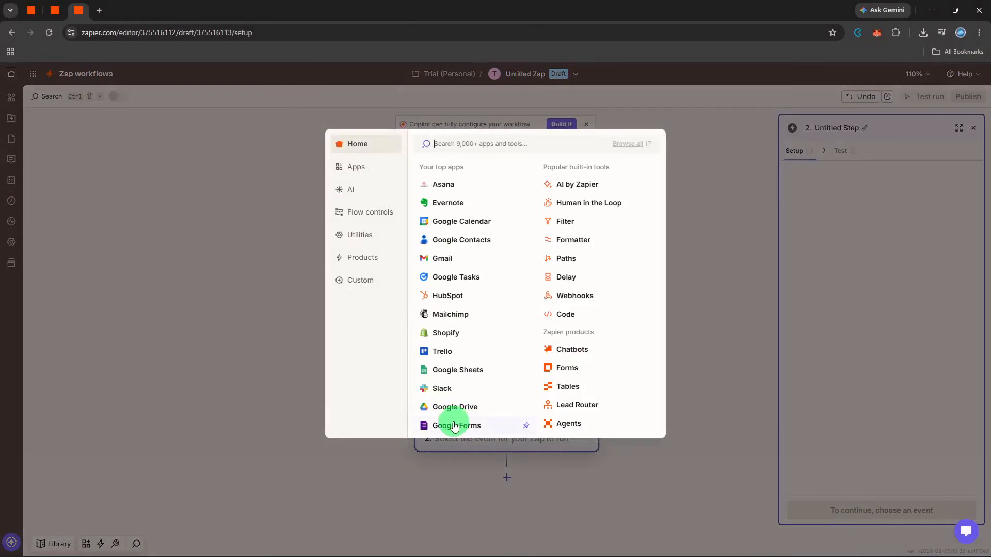
pyautogui.write('pat')
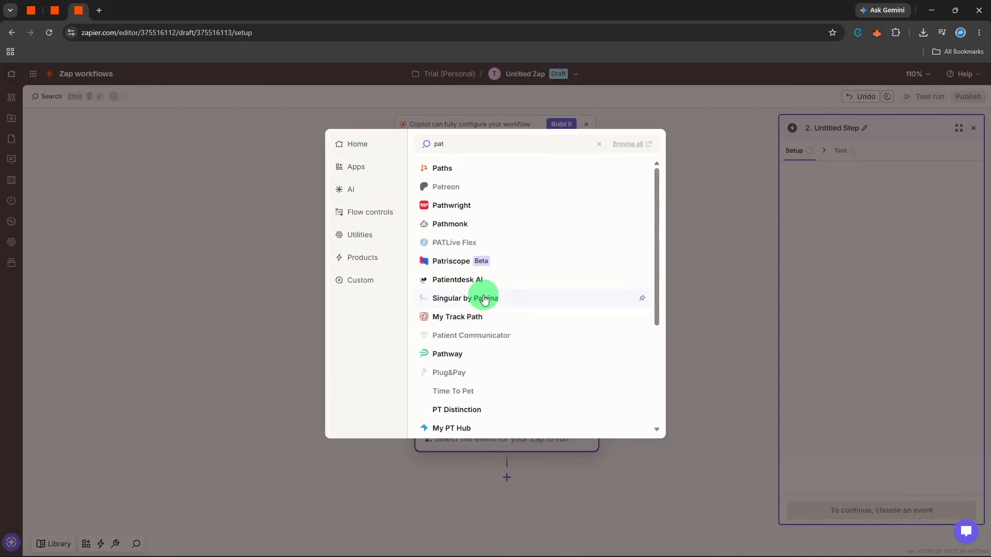
pyautogui.click(480, 168)
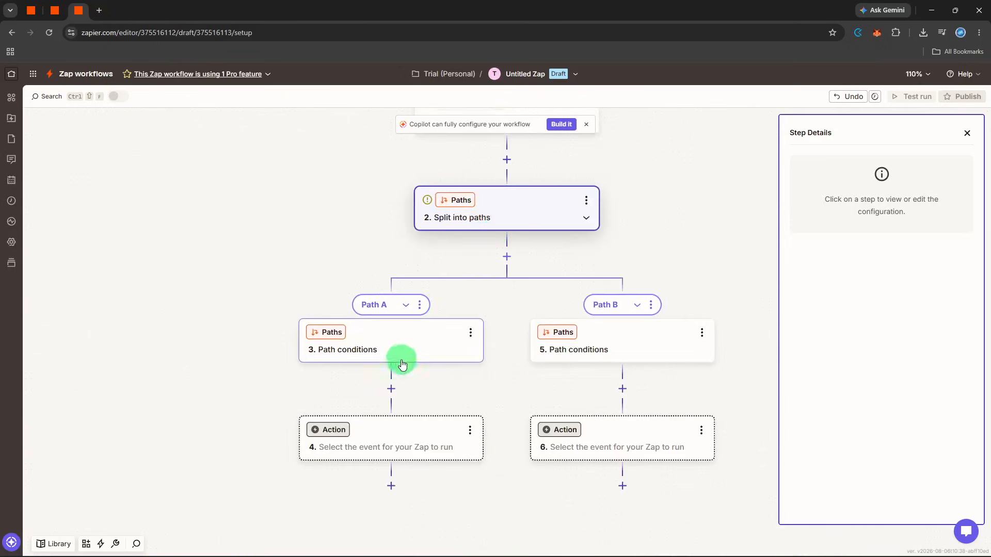
# In Path A's conditions, set the custom rule's field to the Typeform Form ID with the condition "(Text) Exactly matches".
pyautogui.click(401, 354)
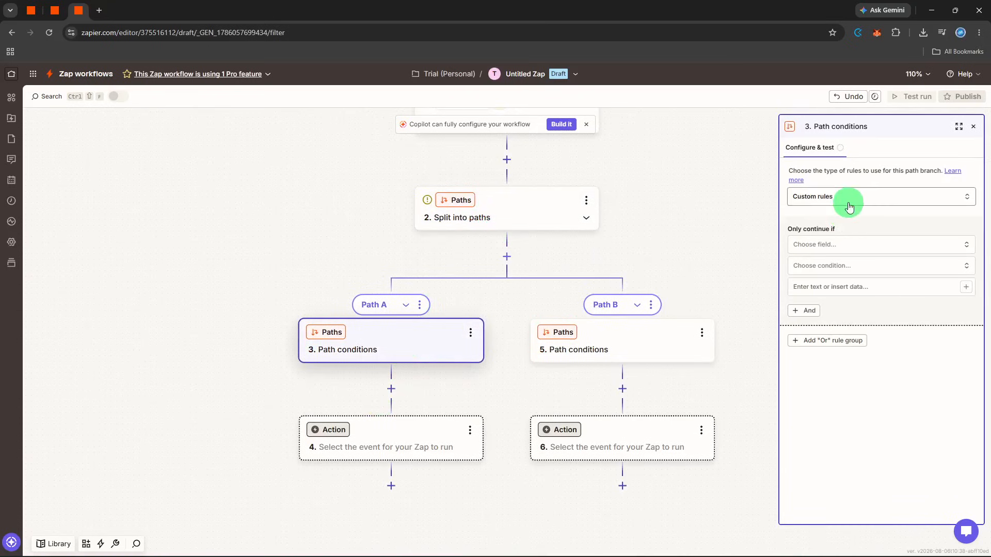
pyautogui.click(824, 247)
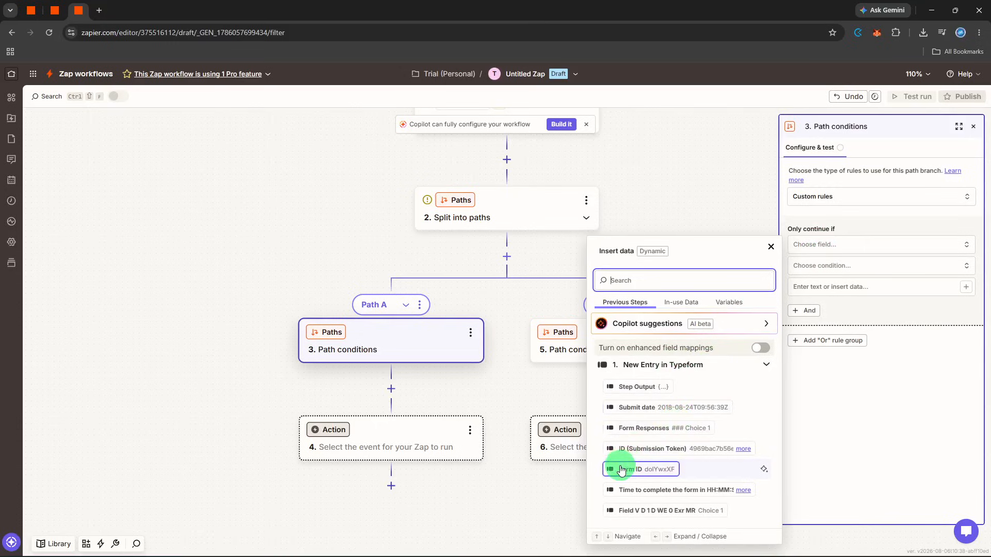
pyautogui.click(622, 470)
pyautogui.click(837, 269)
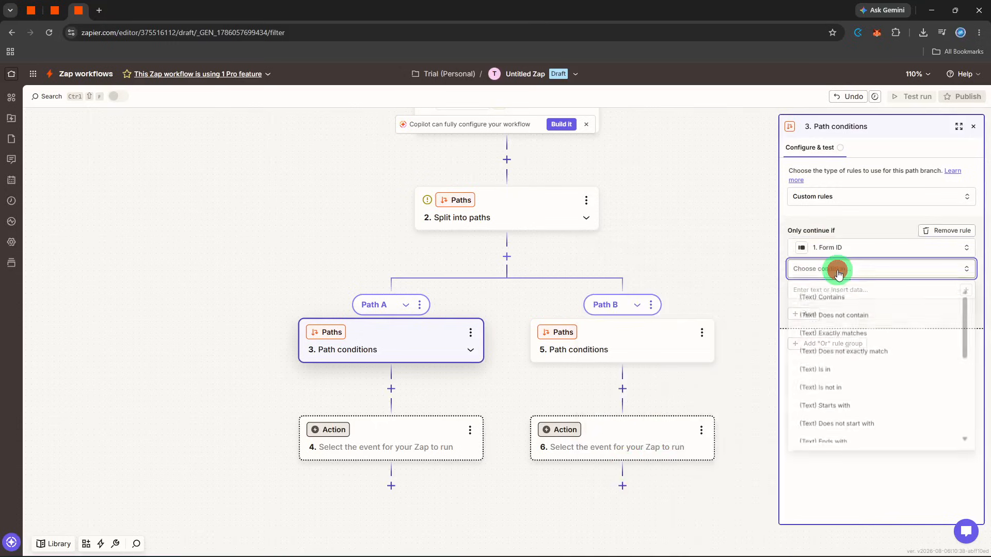
pyautogui.scroll(-2, 837, 317)
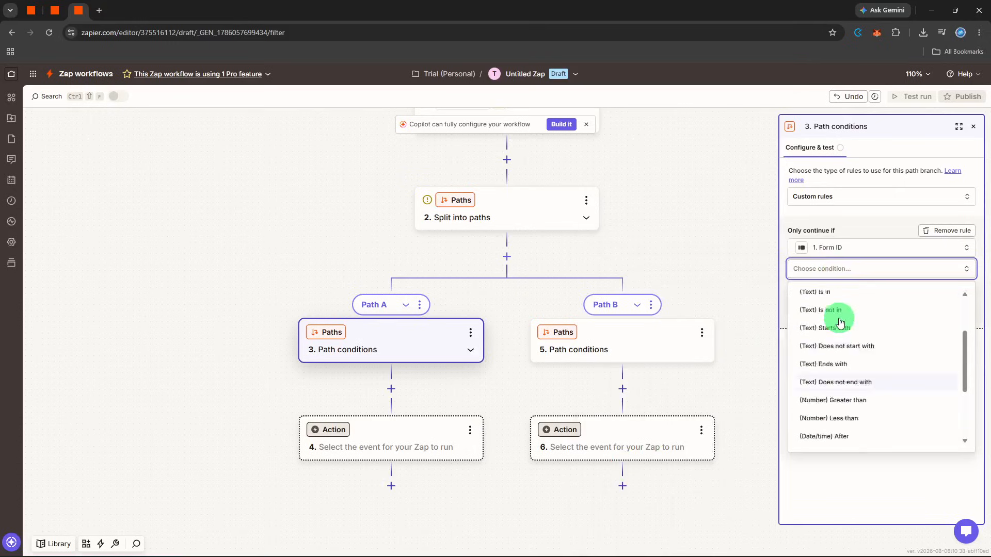
pyautogui.scroll(2, 840, 323)
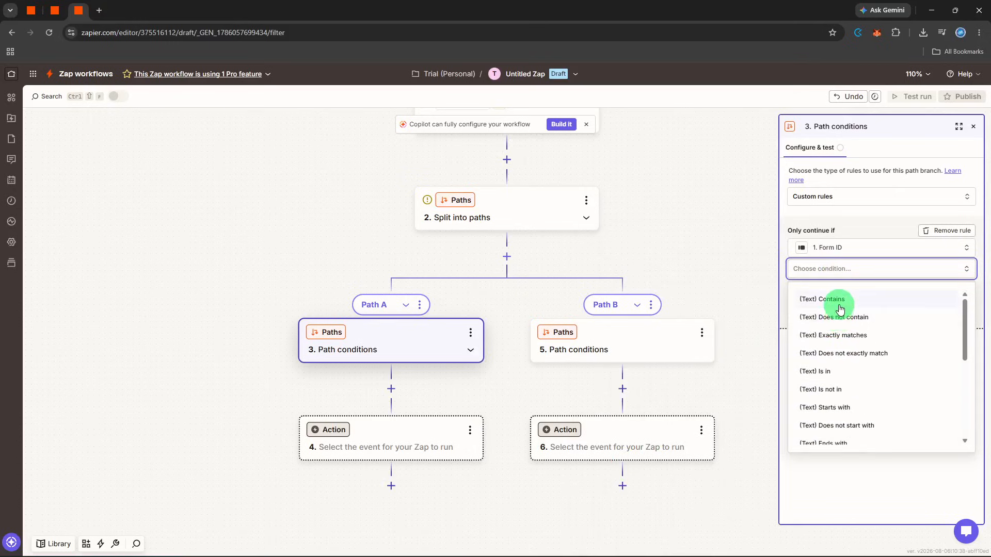
pyautogui.scroll(-5, 840, 309)
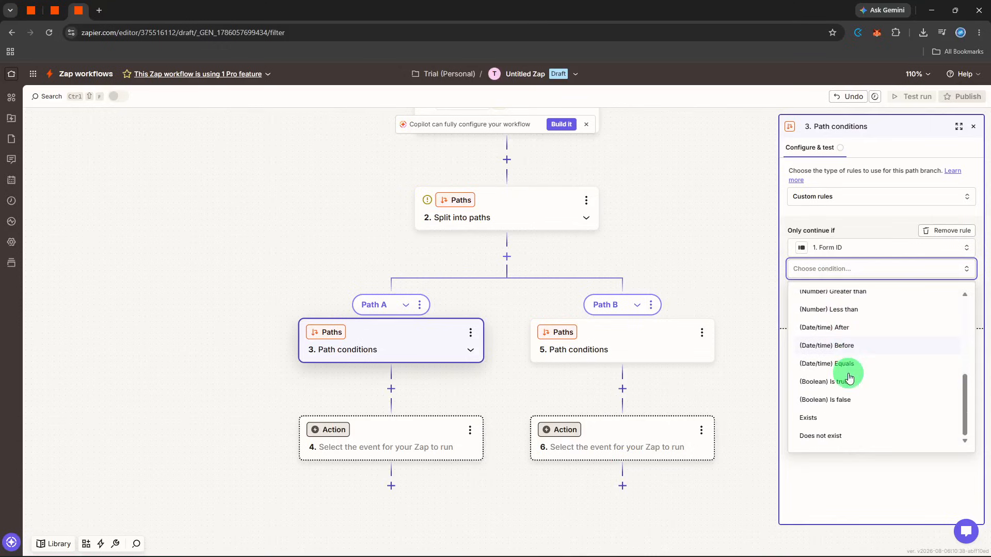
pyautogui.scroll(5, 849, 378)
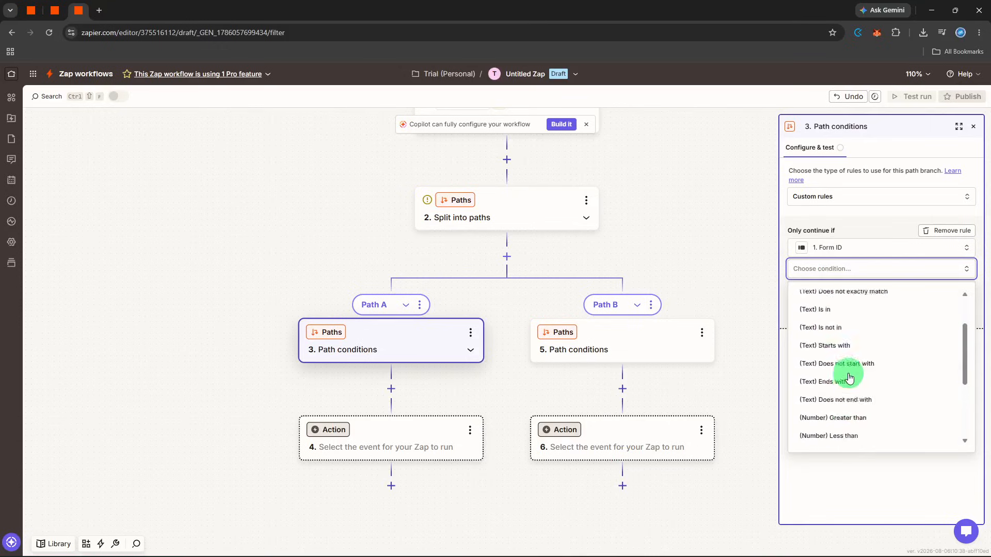
pyautogui.click(845, 335)
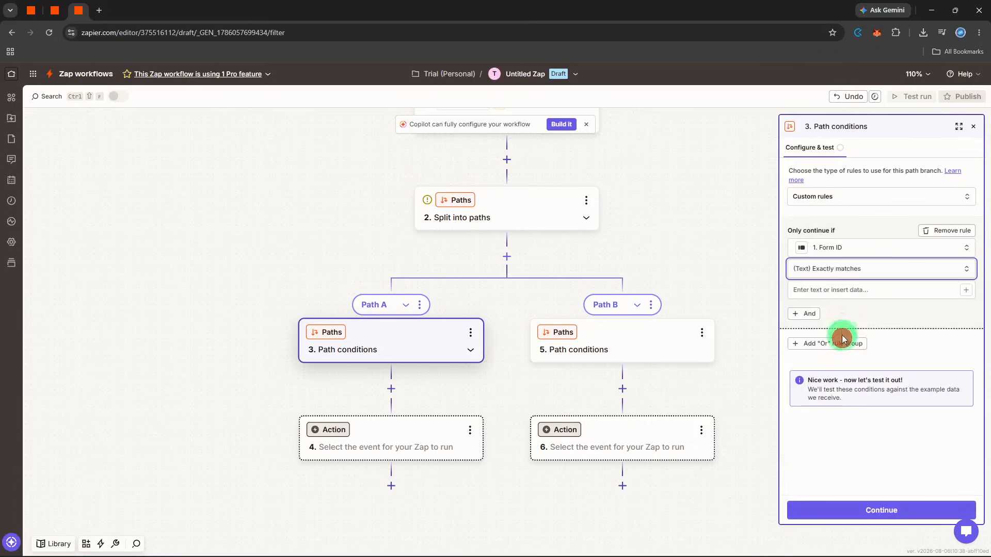
# Map the Typeform Form ID as the comparison value of Path A's rule and test the path conditions.
pyautogui.click(849, 293)
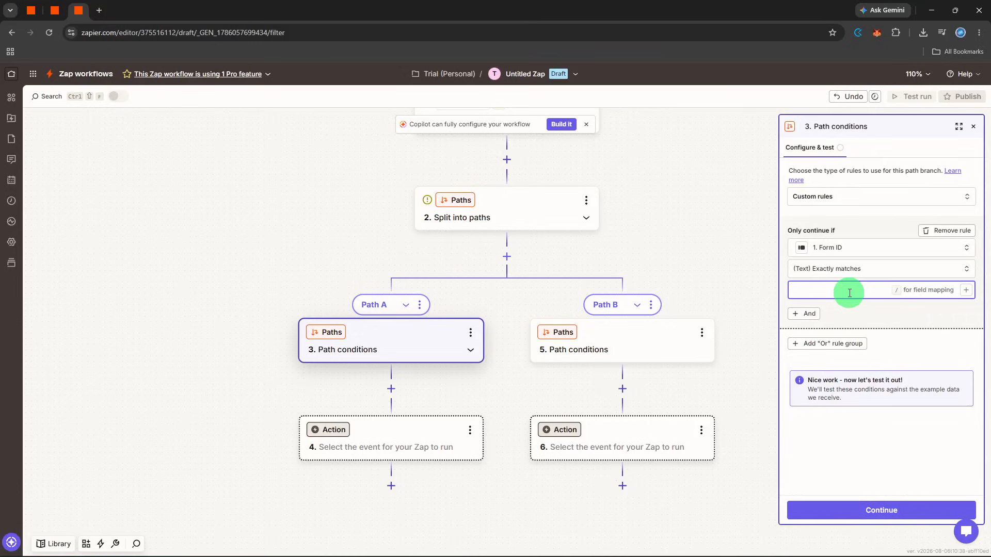
pyautogui.click(963, 297)
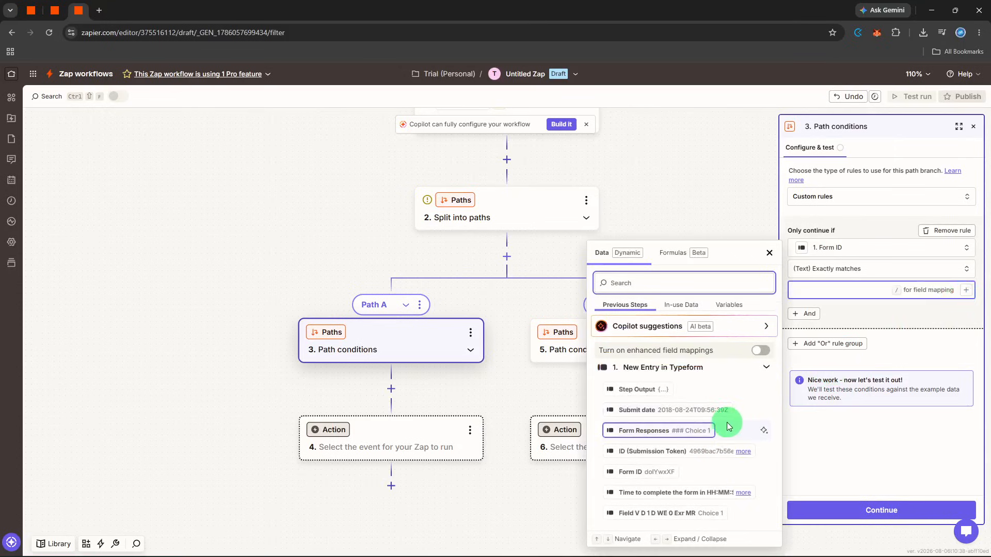
pyautogui.click(673, 468)
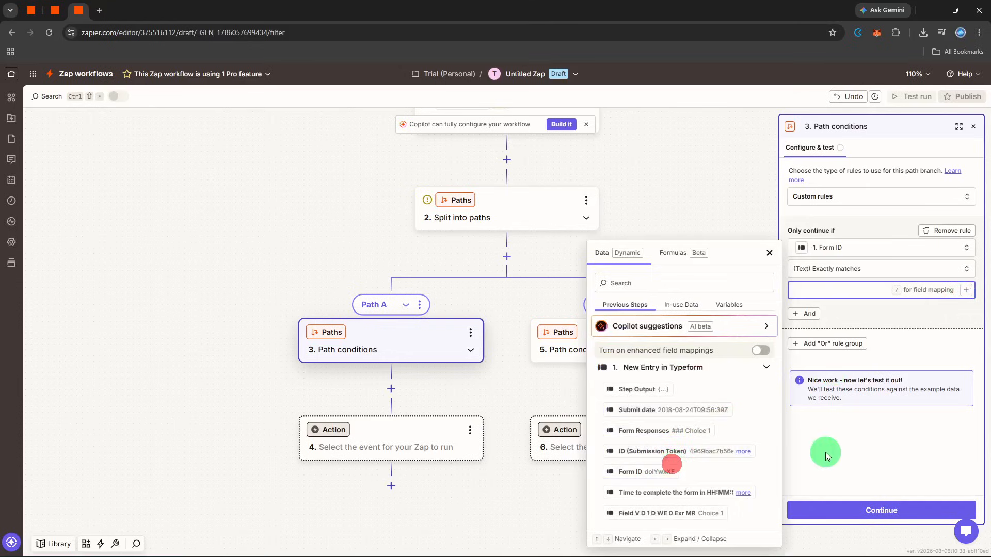
pyautogui.click(669, 471)
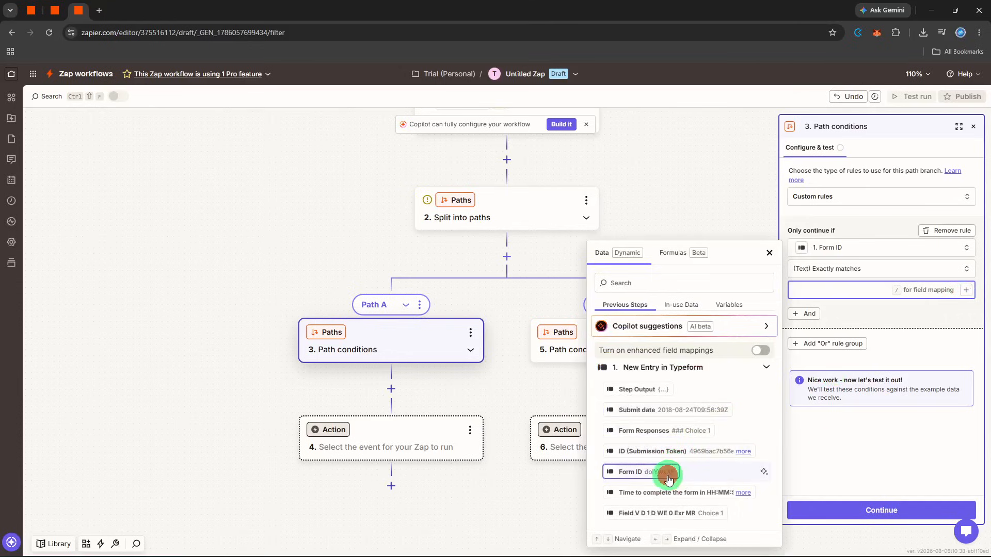
pyautogui.click(838, 456)
pyautogui.click(849, 508)
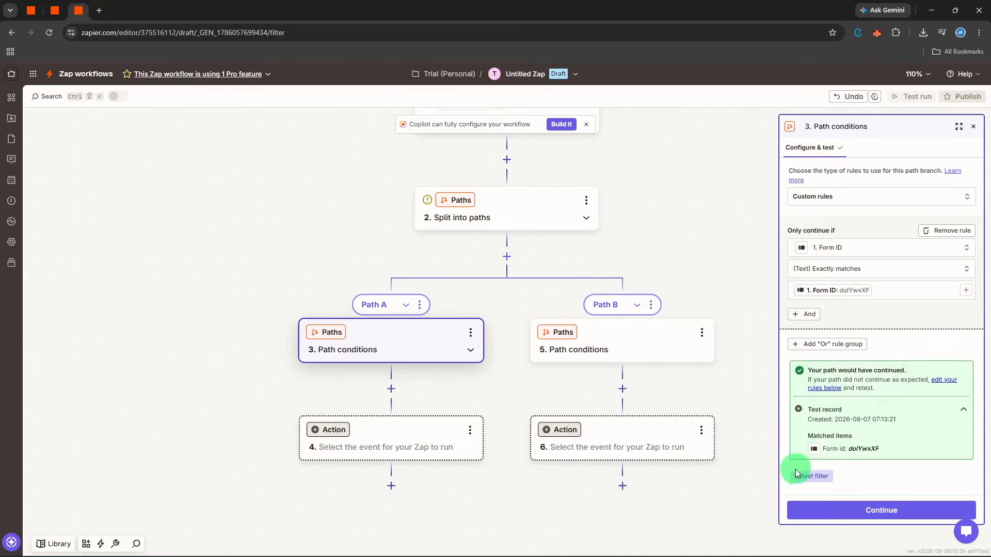
# Continue to Path A's action step, set it to Gmail with the Send Email event, and proceed to its fields.
pyautogui.click(826, 511)
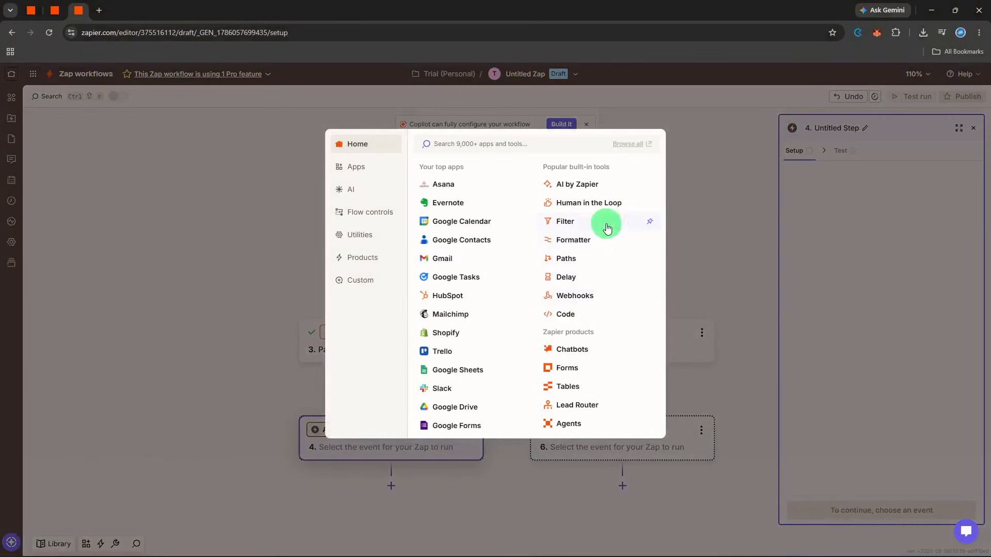
pyautogui.click(492, 261)
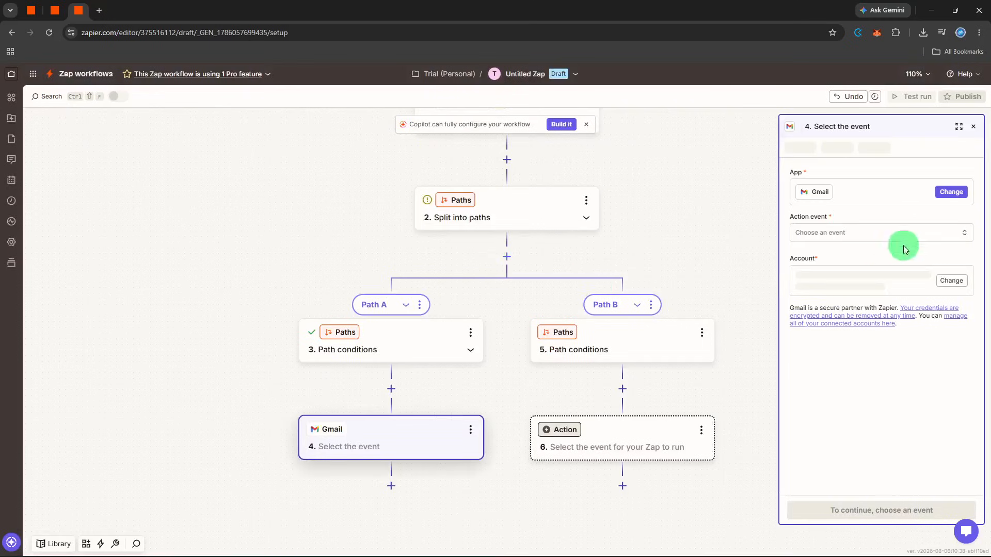
pyautogui.click(887, 232)
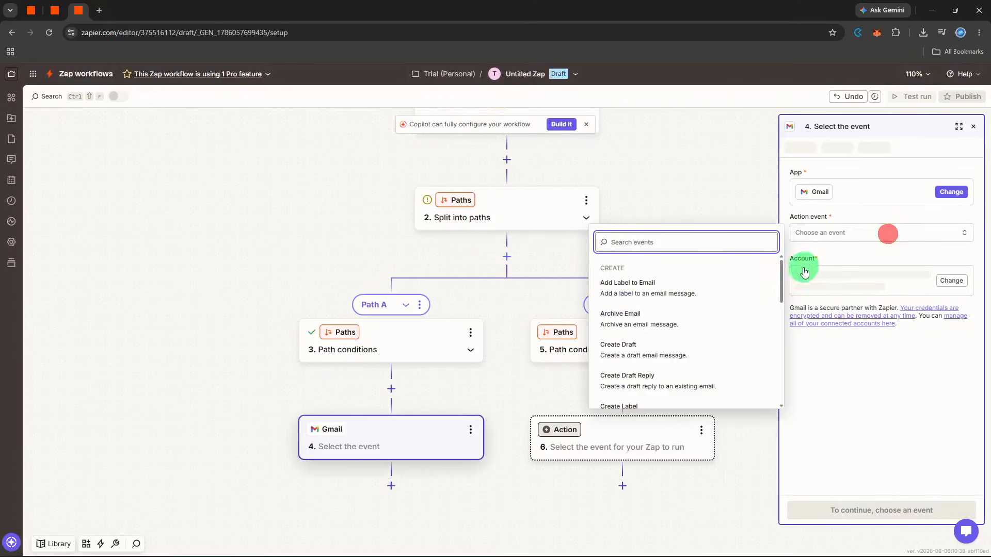
pyautogui.write('se')
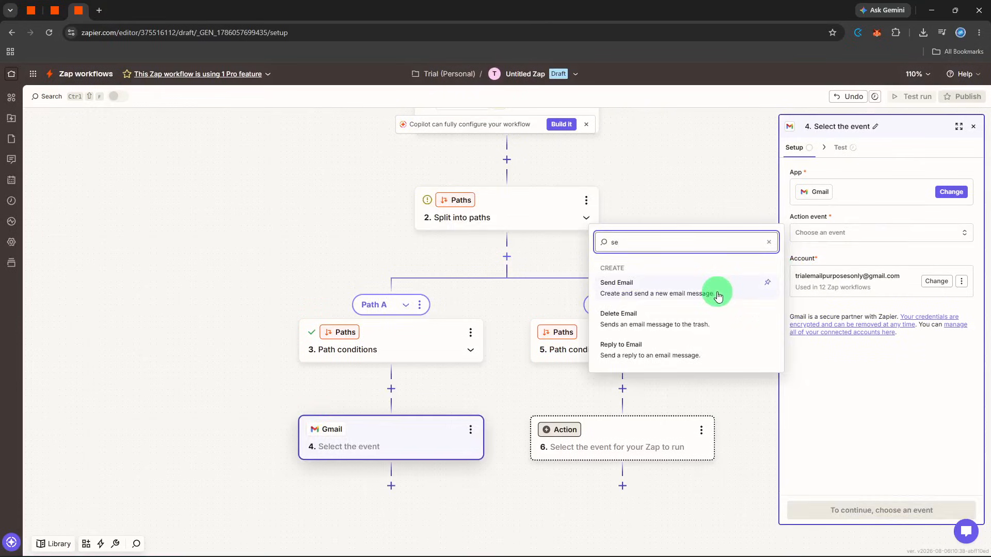
pyautogui.click(719, 295)
pyautogui.click(875, 508)
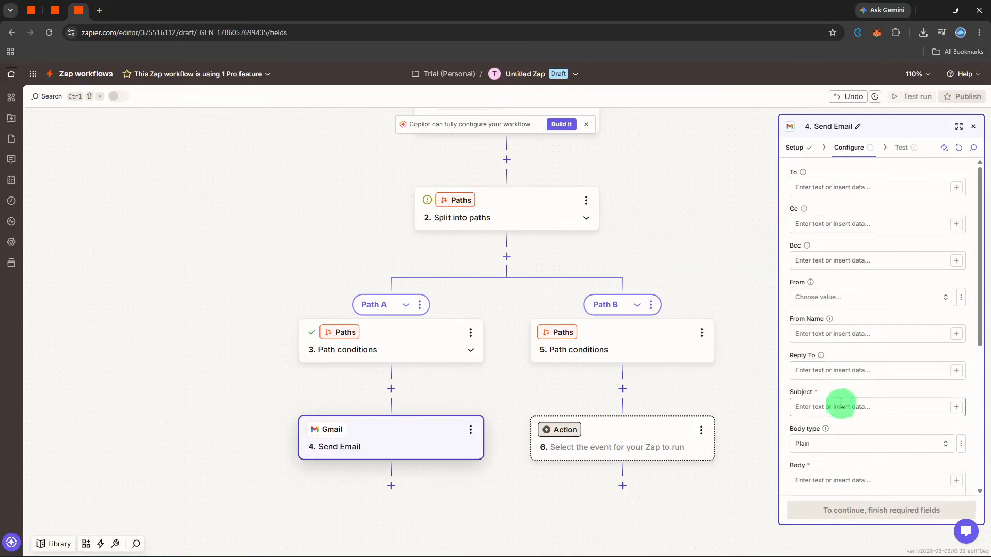
# Set the subject of Path A's Gmail email to "New Leads!".
pyautogui.click(840, 406)
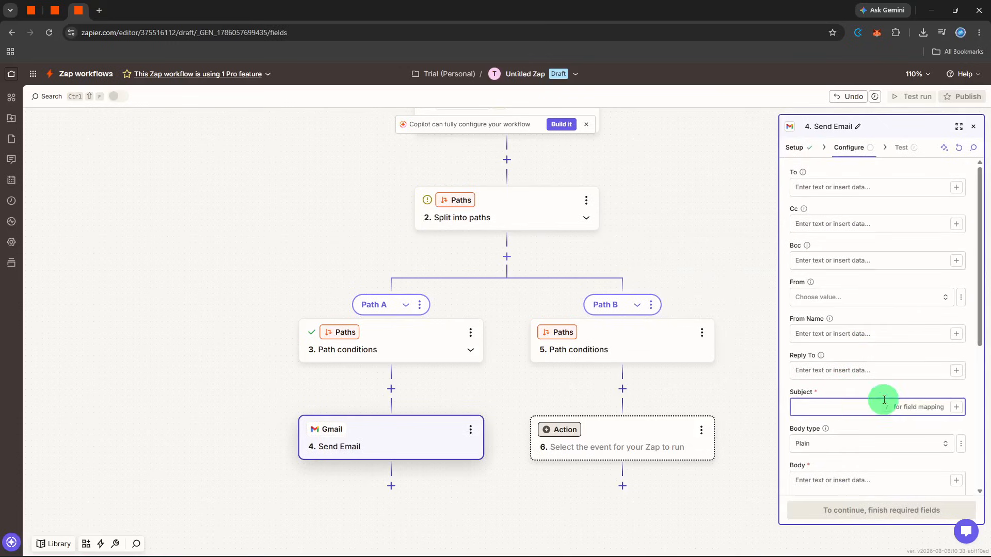
pyautogui.write('New Leads!')
pyautogui.scroll(-2, 884, 400)
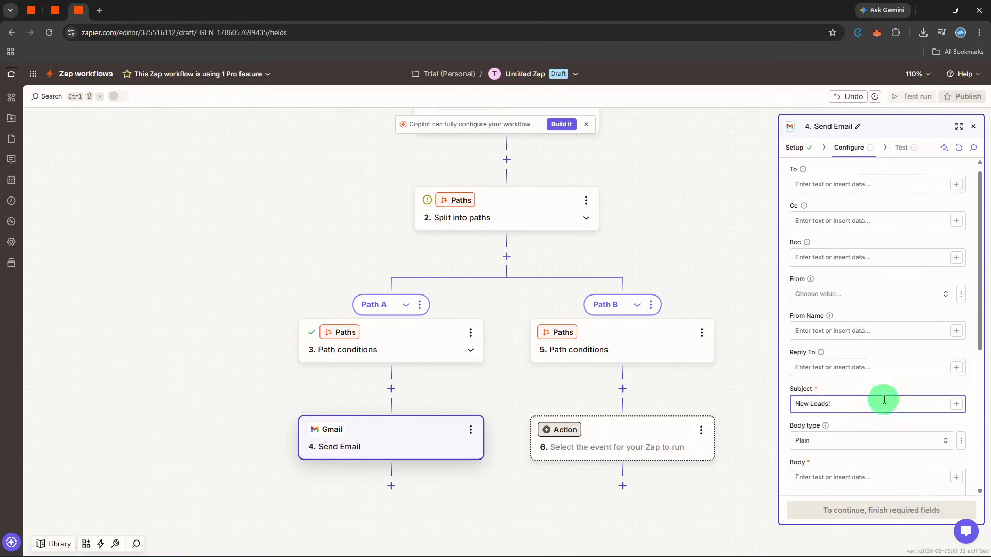
# Set the body of Path A's email to "Hi, new leads!" and proceed through the step's test stage.
pyautogui.click(883, 402)
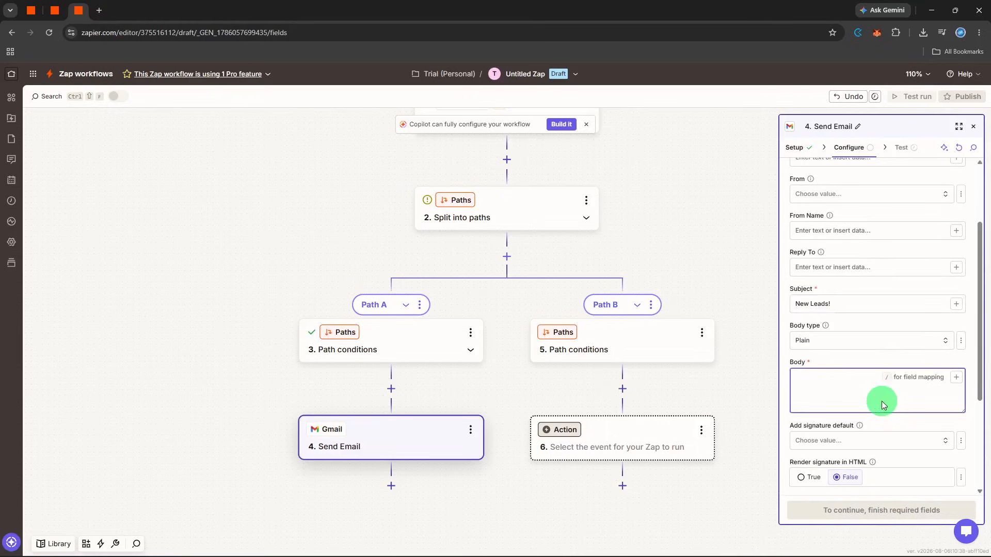
pyautogui.write('Hi, new leads!')
pyautogui.scroll(-3, 883, 476)
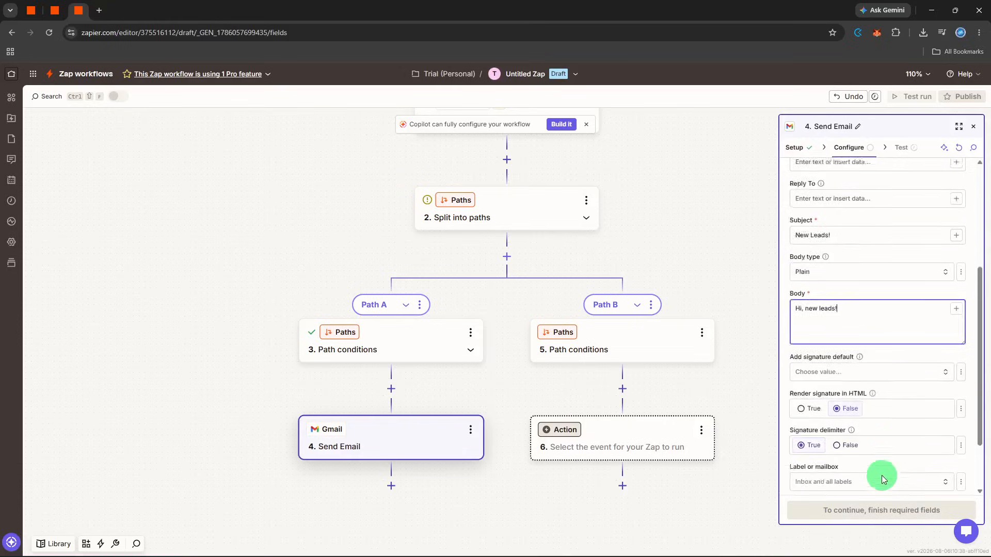
pyautogui.click(881, 475)
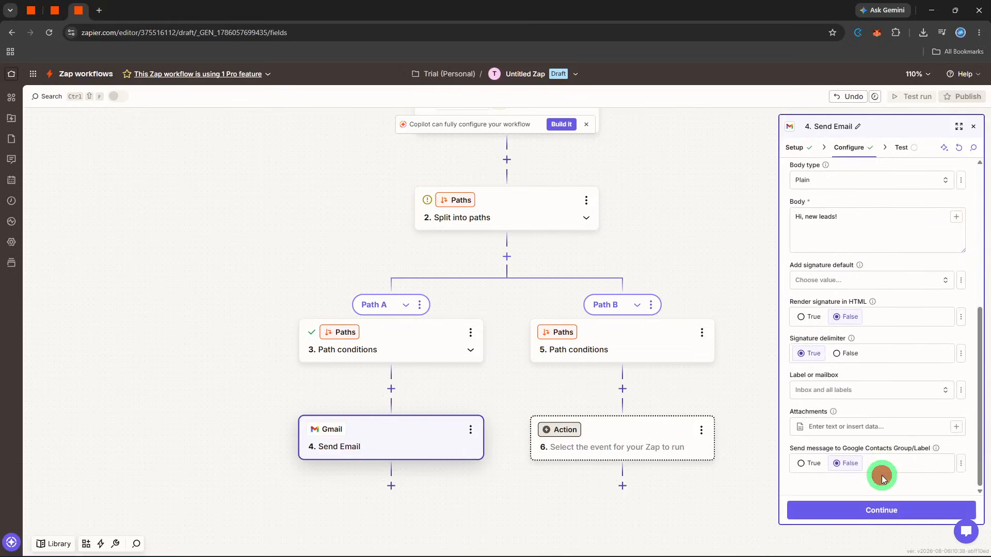
pyautogui.click(880, 501)
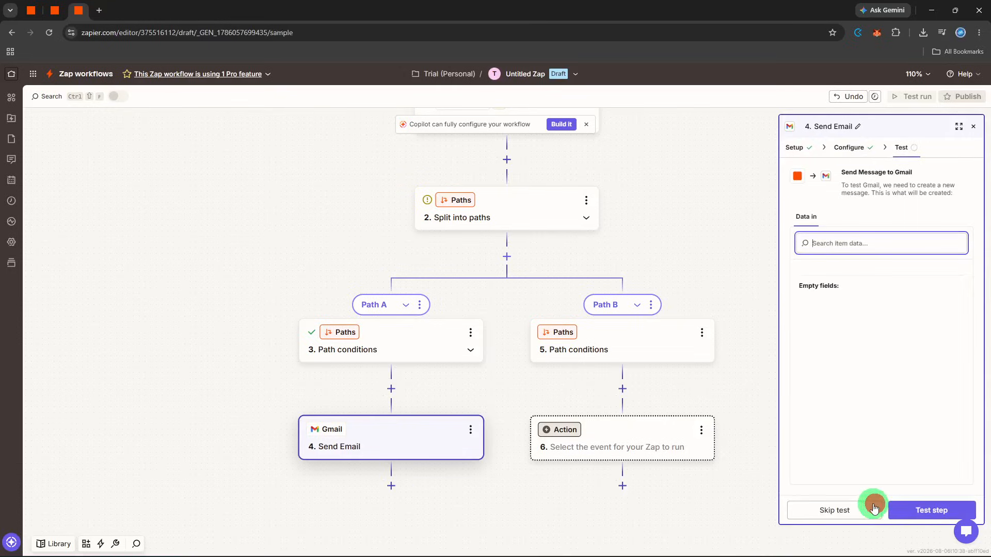
pyautogui.click(892, 508)
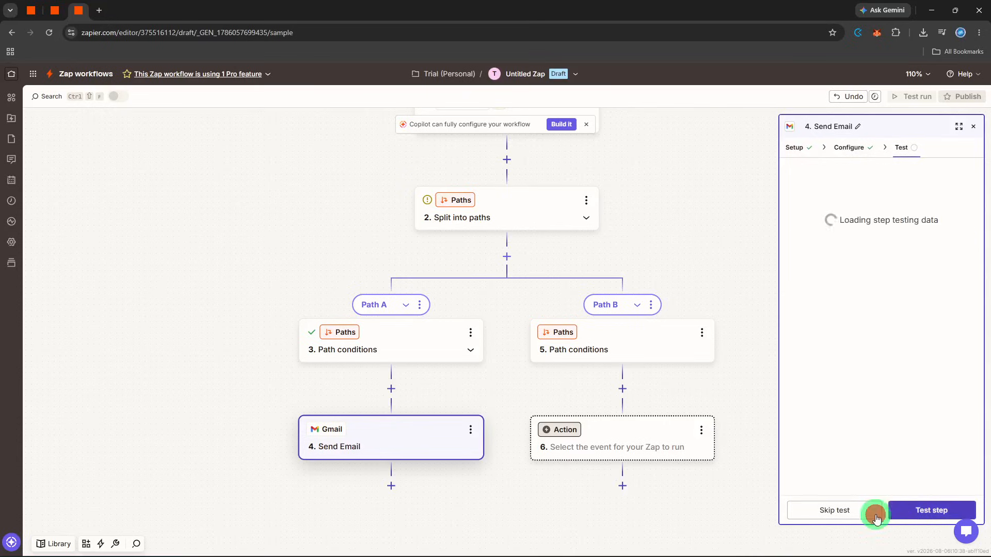
# In Path B's conditions, set the custom rule's field to the Typeform Form Responses with the condition "(Text) Exactly matches".
pyautogui.click(644, 355)
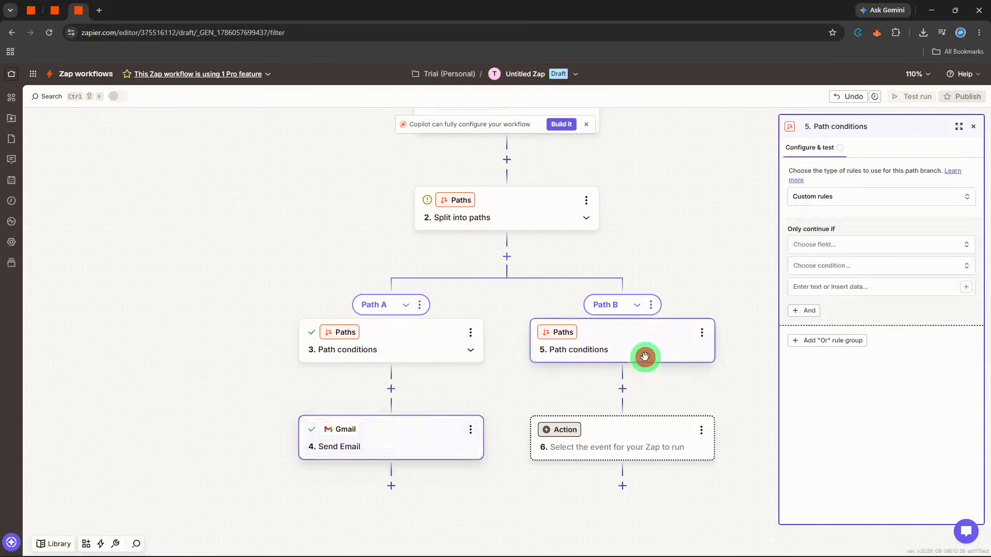
pyautogui.click(830, 244)
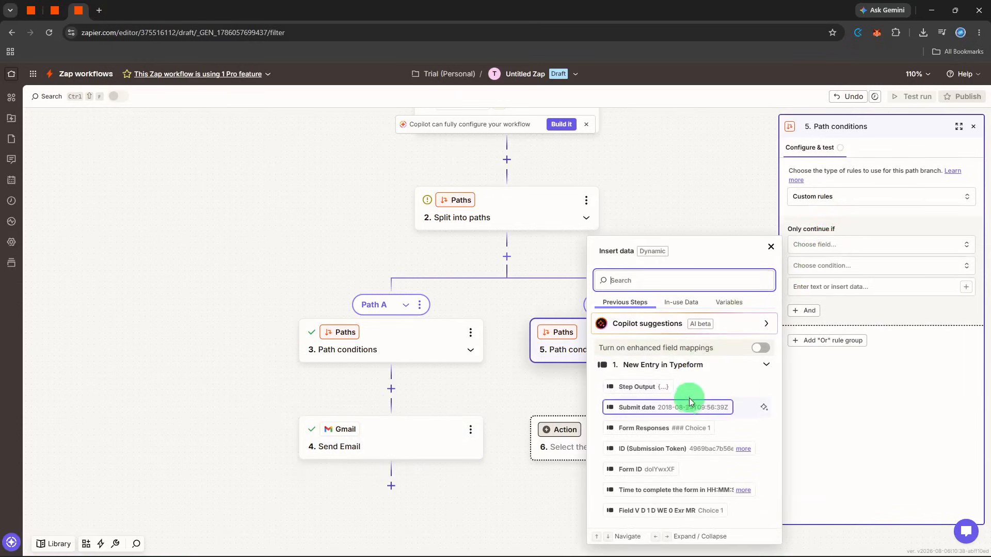
pyautogui.click(685, 427)
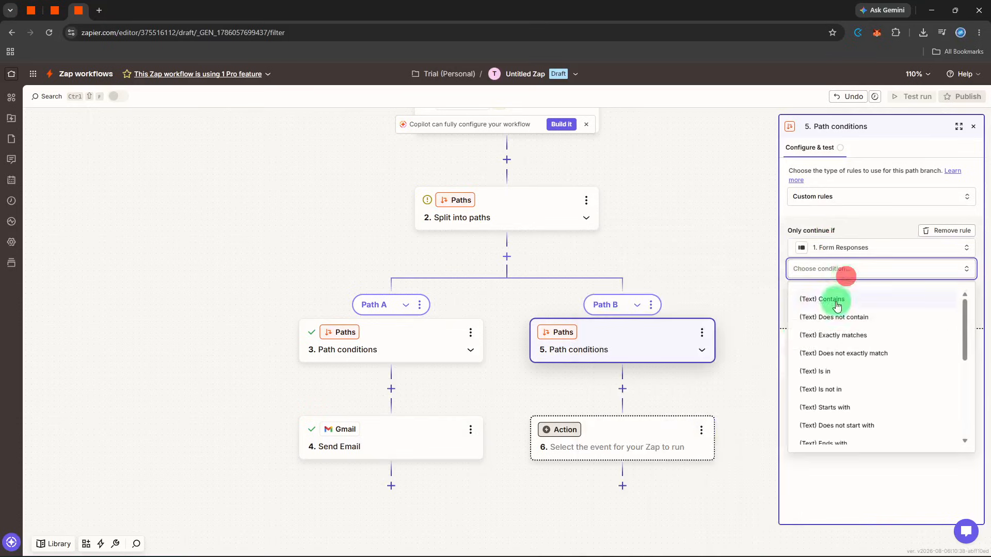
pyautogui.click(828, 333)
# Map the Typeform Form Responses as the comparison value of Path B's rule and continue to test the conditions.
pyautogui.click(837, 287)
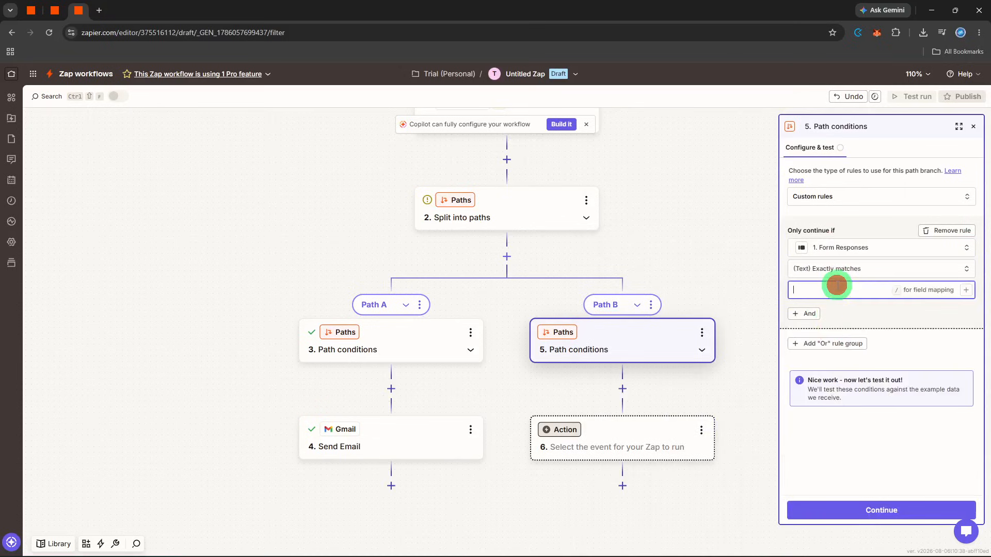
pyautogui.click(963, 291)
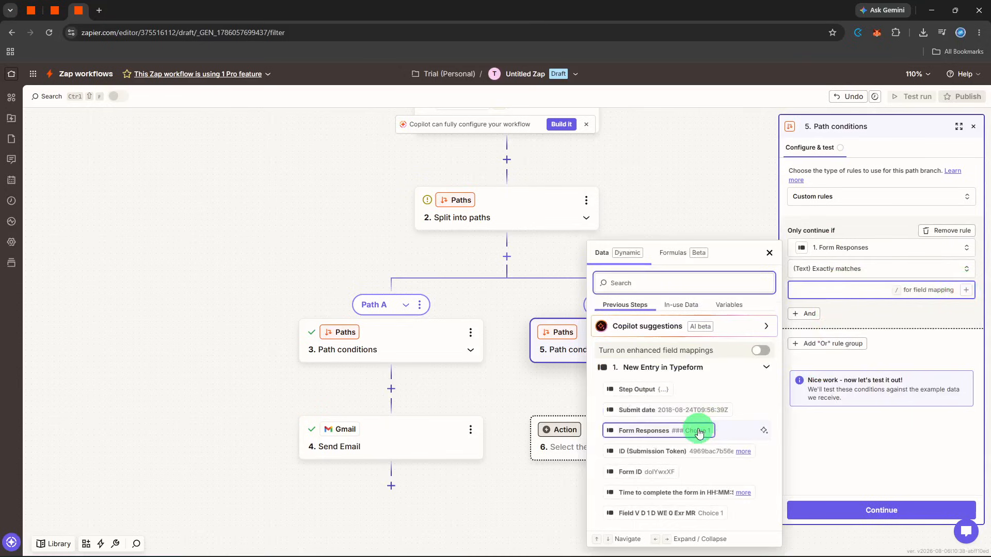
pyautogui.click(698, 429)
pyautogui.click(851, 438)
pyautogui.click(858, 504)
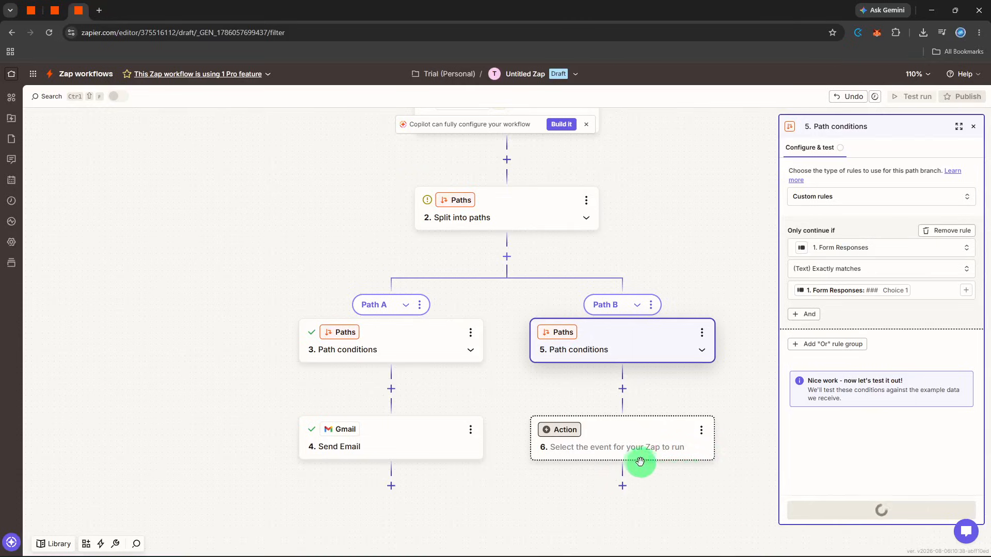
# Set Path B's action step to Gmail with the Send Email event and proceed to its fields.
pyautogui.click(624, 454)
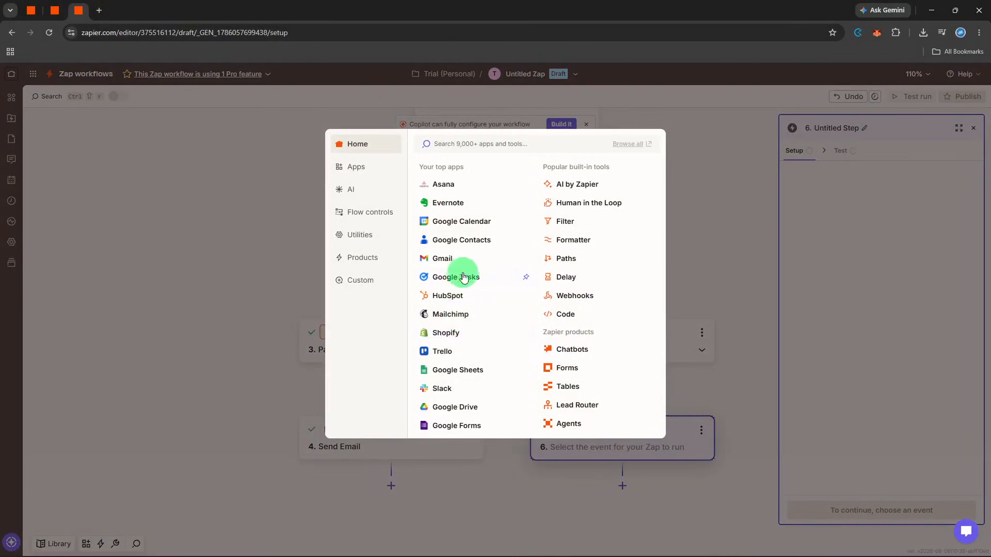
pyautogui.click(469, 265)
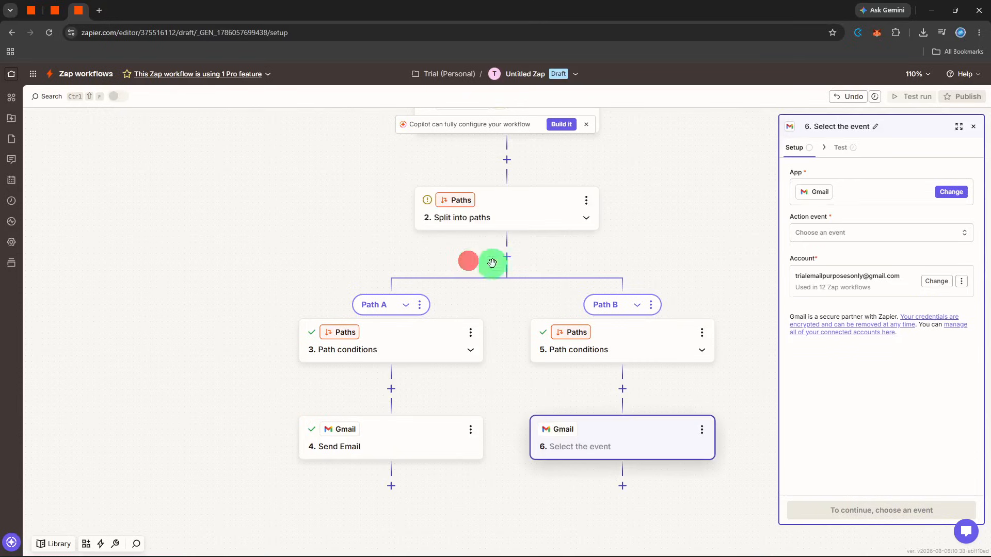
pyautogui.click(808, 242)
pyautogui.write('se')
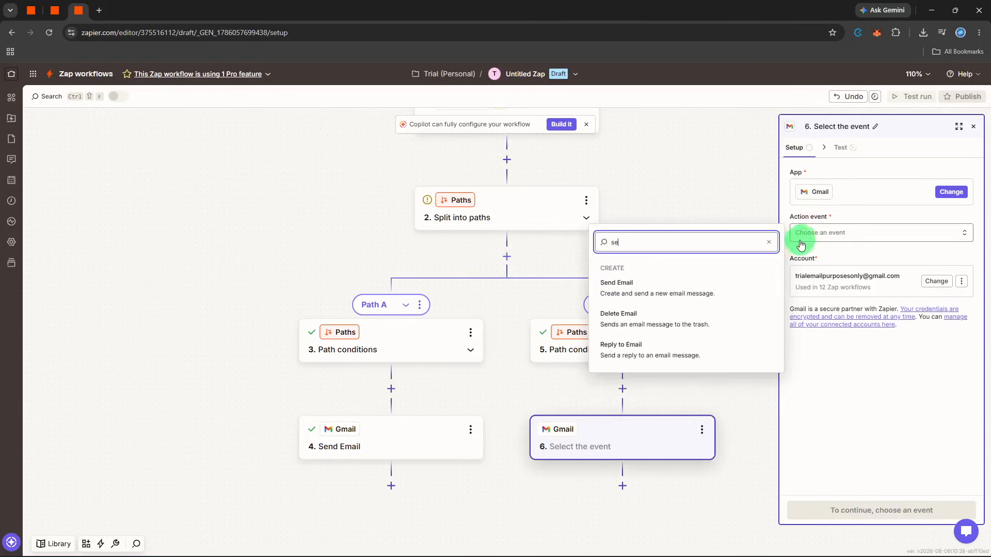
pyautogui.click(713, 283)
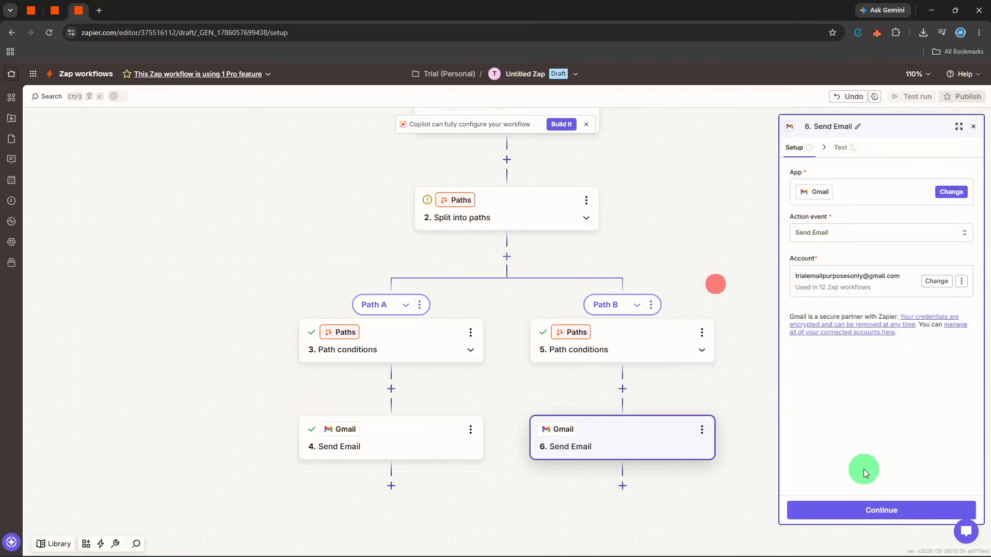
pyautogui.click(872, 510)
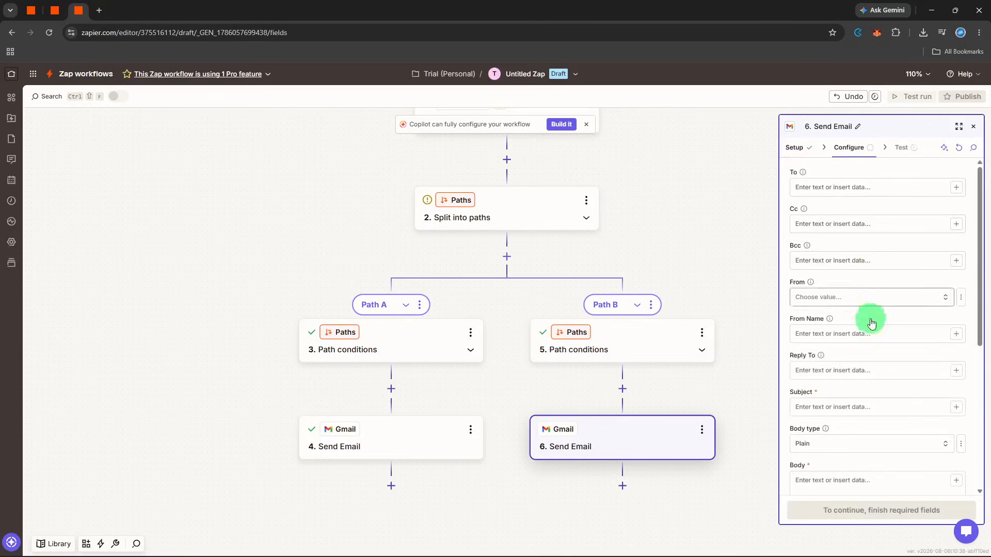
# Set the subject of Path B's Gmail email to "New Routes".
pyautogui.click(861, 405)
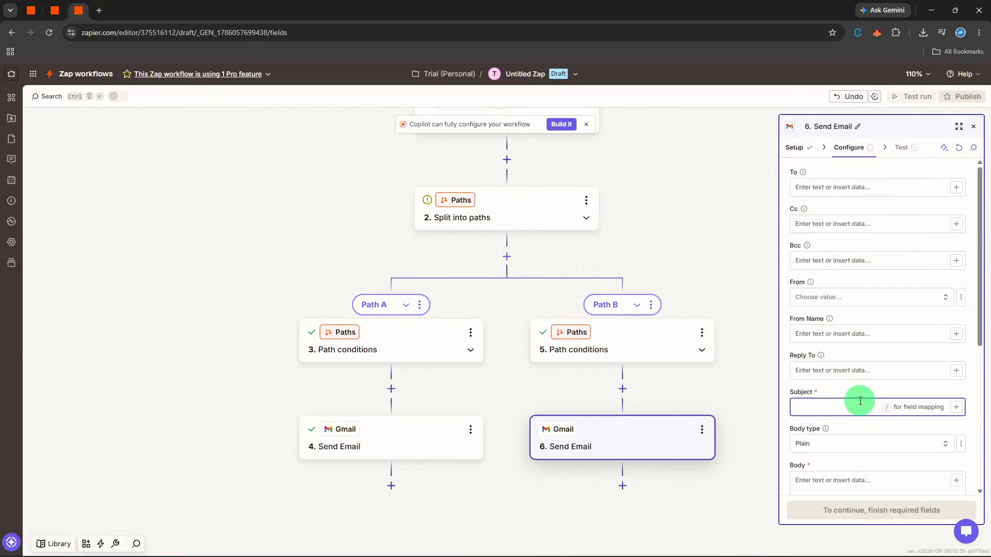
pyautogui.write('New Routes')
pyautogui.scroll(-3, 861, 401)
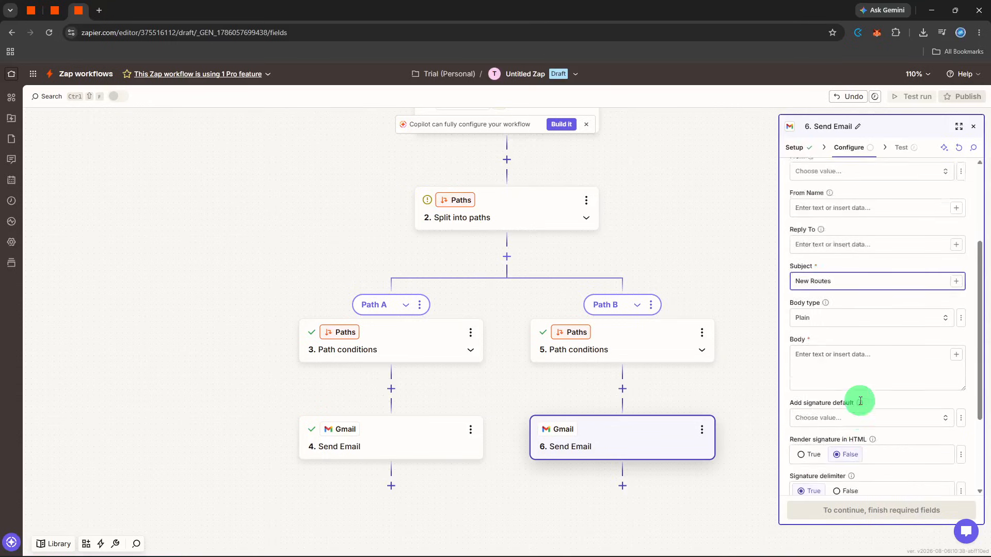
# Set the body of Path B's email to "Hello, pls review" and run the step's test.
pyautogui.click(874, 354)
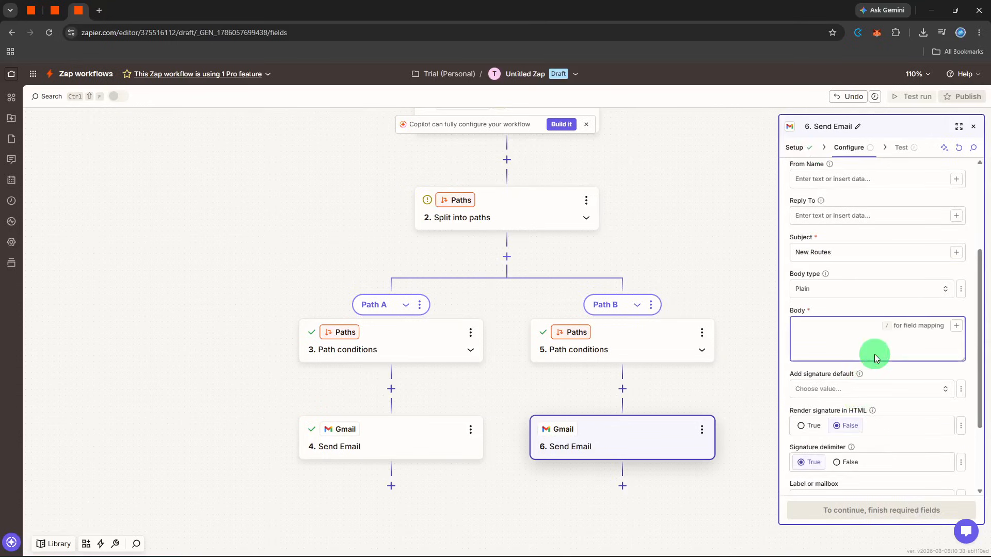
pyautogui.write('Hello, pls review')
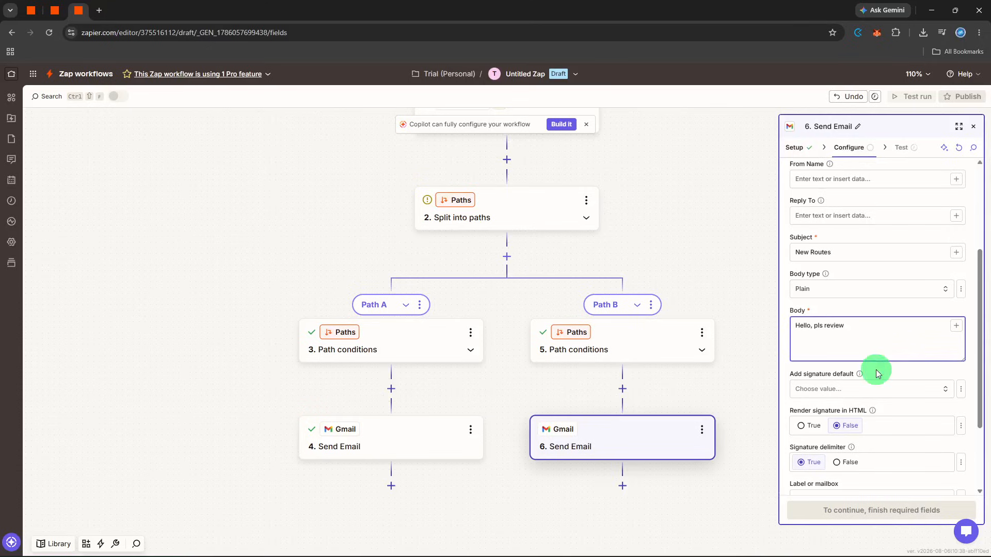
pyautogui.click(875, 369)
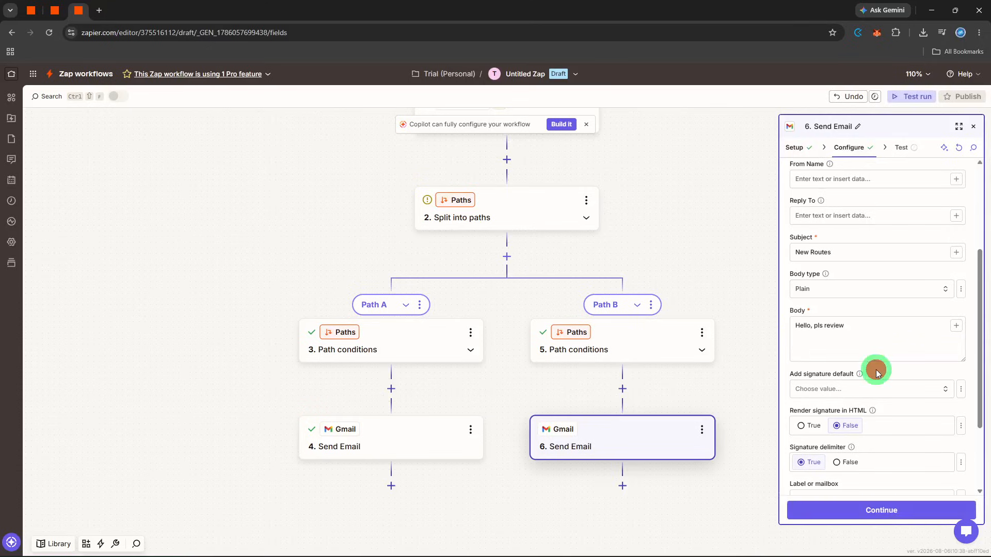
pyautogui.click(867, 516)
pyautogui.click(900, 508)
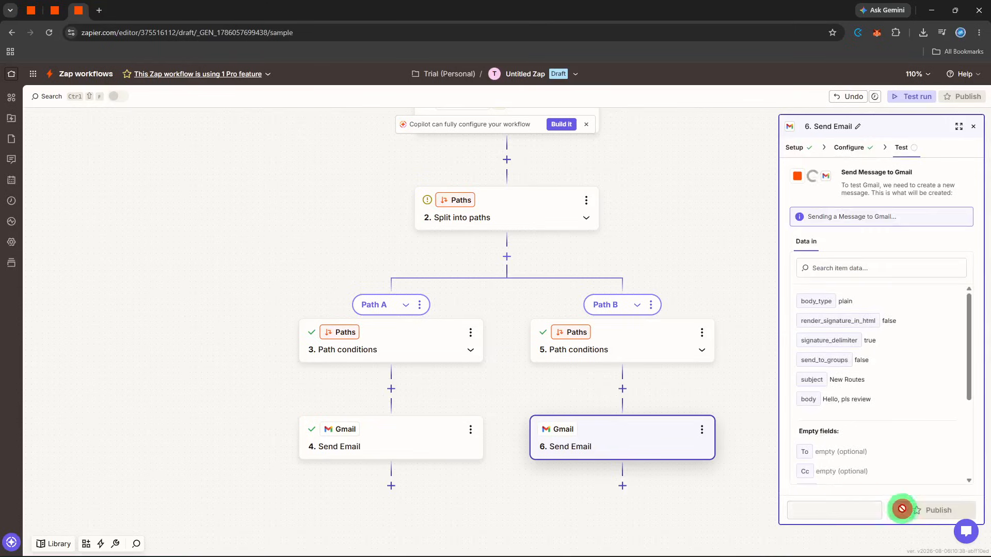
# Rename the Zap as "lead routing".
pyautogui.click(538, 86)
pyautogui.click(524, 99)
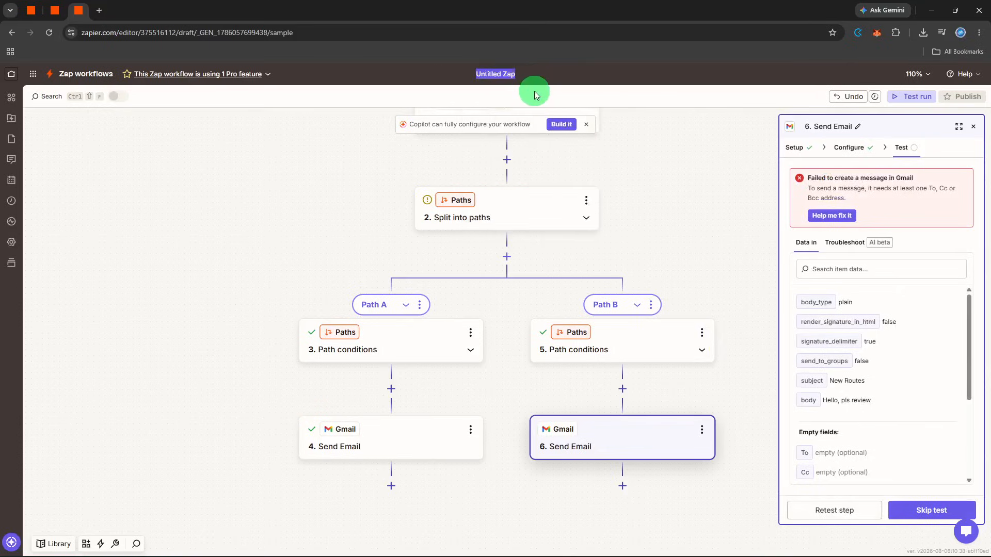
pyautogui.write('lead routing')
pyautogui.press('Return')
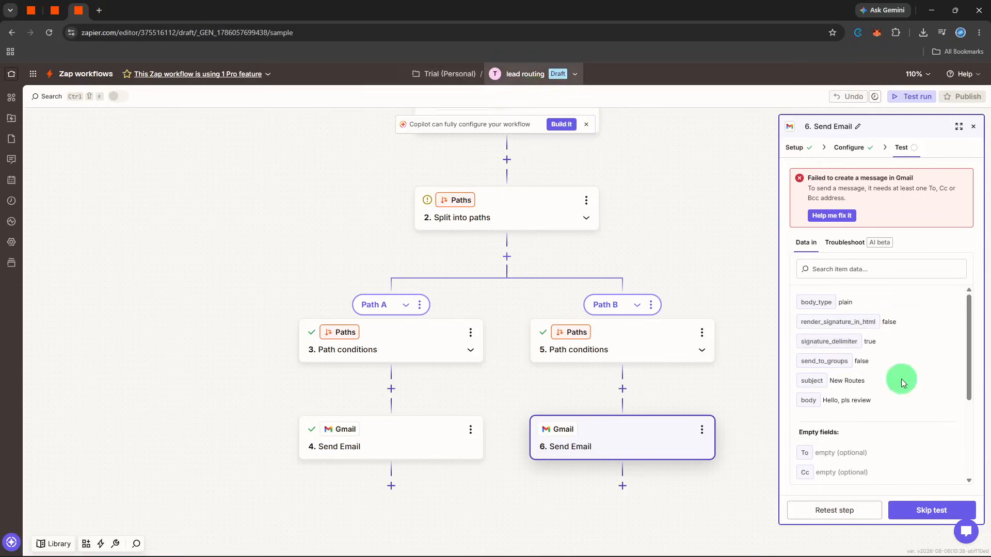
# Skip the test of Path B's Send Email step and close its settings to show the whole workflow.
pyautogui.click(920, 510)
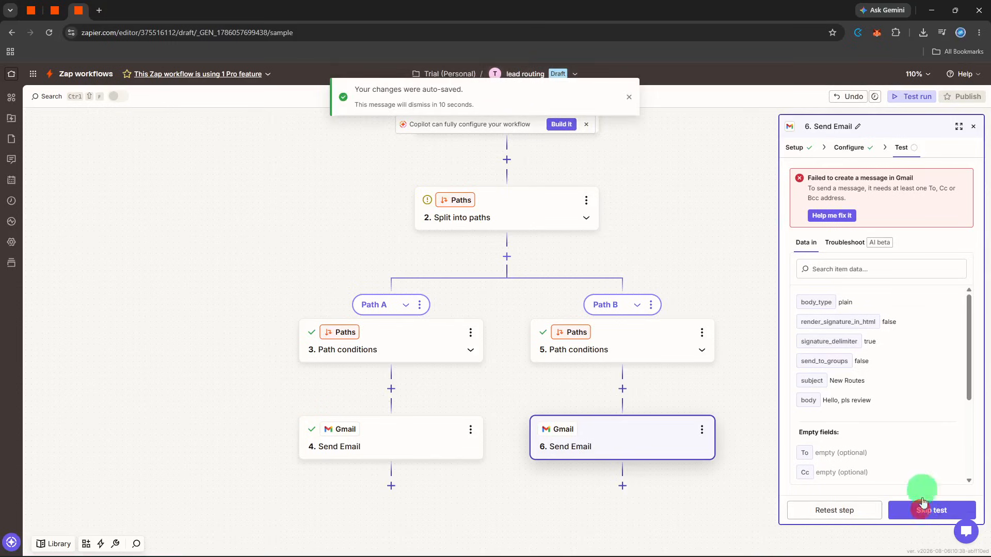
pyautogui.click(974, 126)
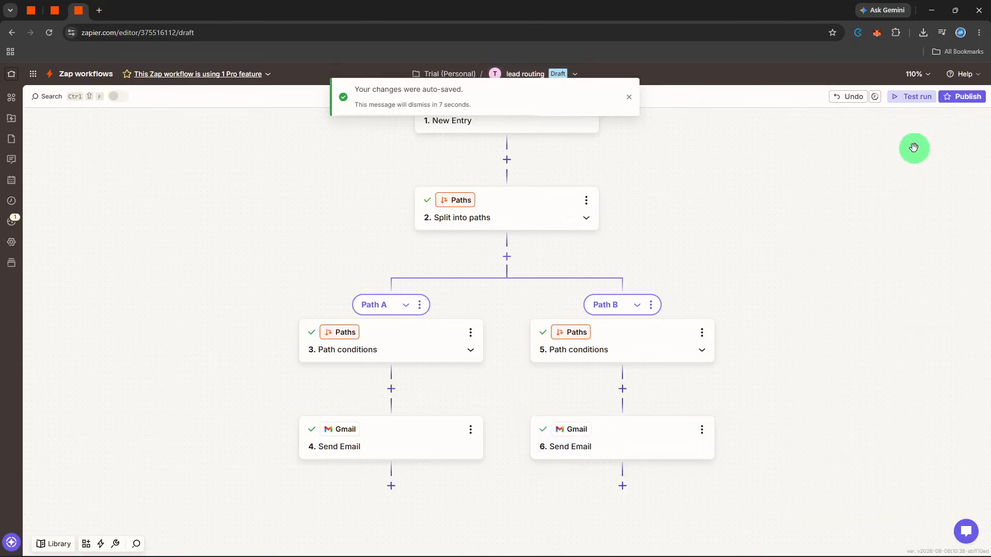
pyautogui.scroll(1, 913, 148)
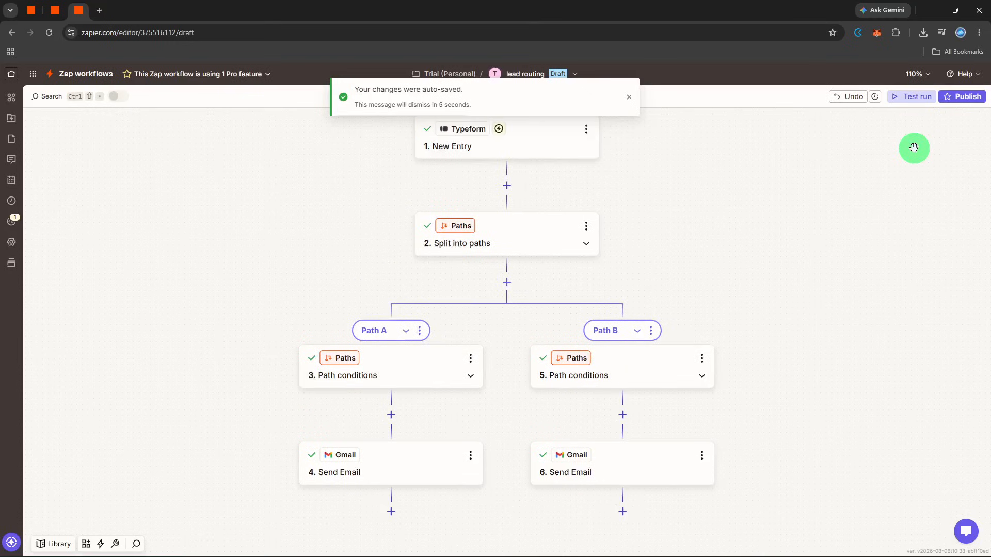